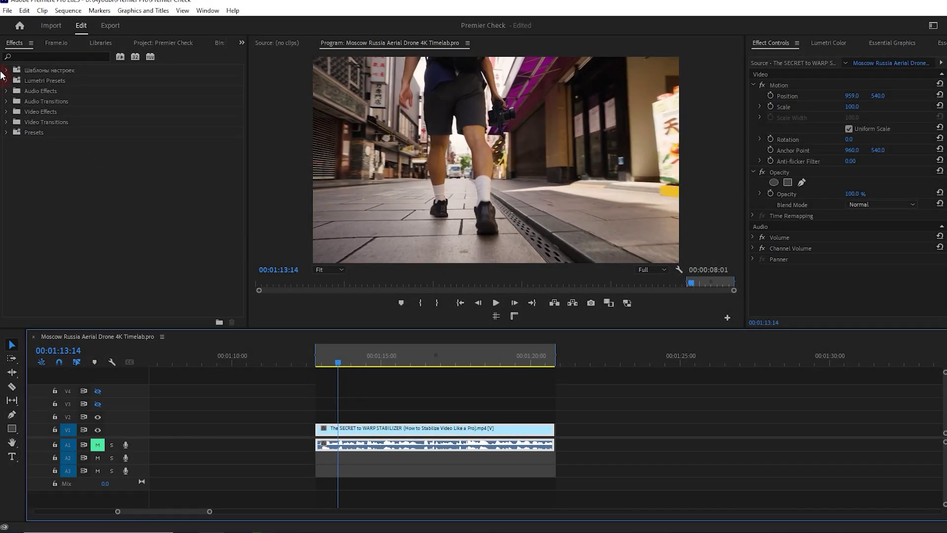
Step: Search the effects for 'warp' and drop Warp Stabilizer onto the V1 walking clip
{"action": "left_click", "coordinate": [45, 57]}
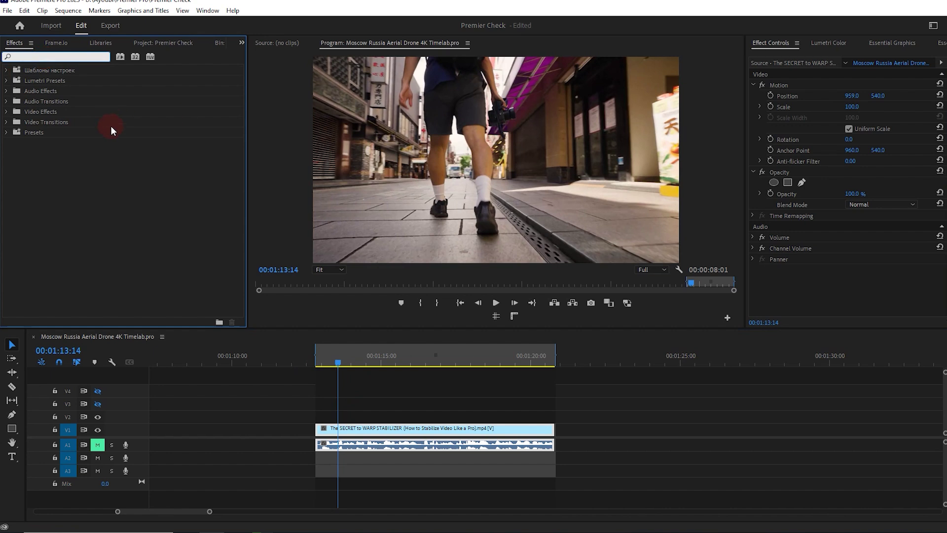
{"action": "type", "text": "wa"}
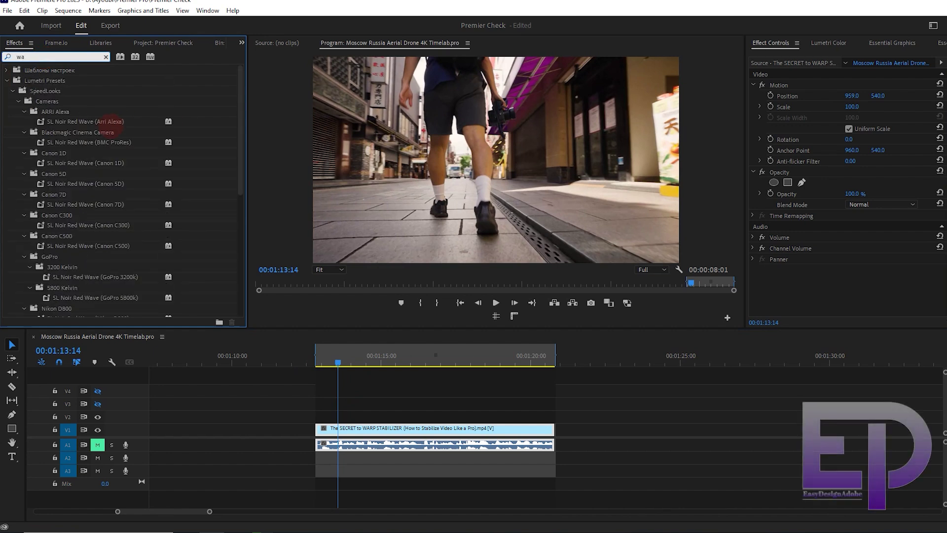
{"action": "type", "text": "rp"}
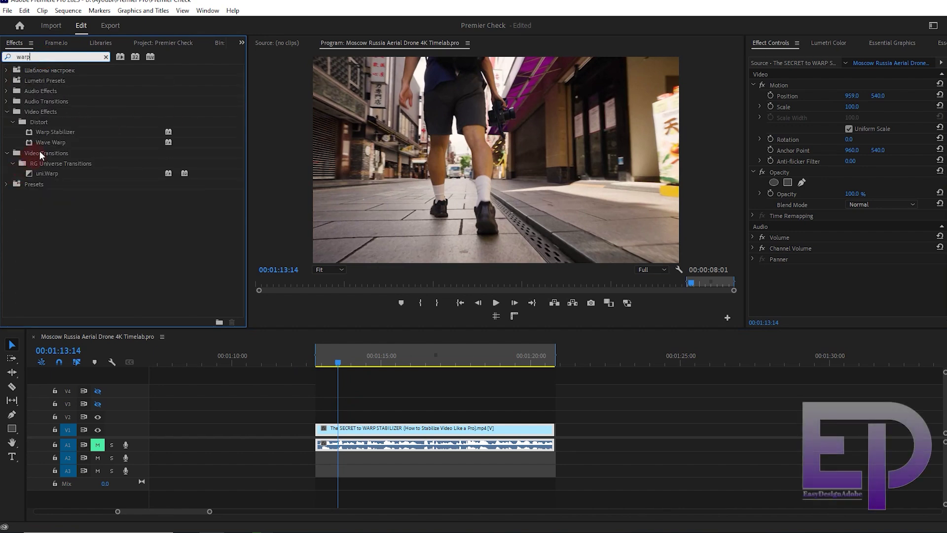
{"action": "left_click_drag", "start_coordinate": [33, 132], "coordinate": [392, 430]}
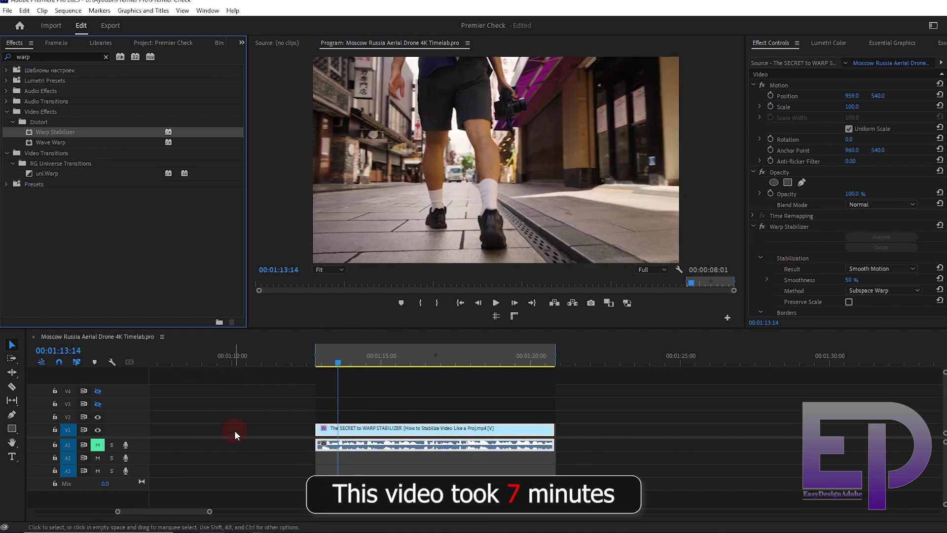
Step: Preview the clip, try the Perspective method, then return the method to Subspace Warp
{"action": "key", "text": "space"}
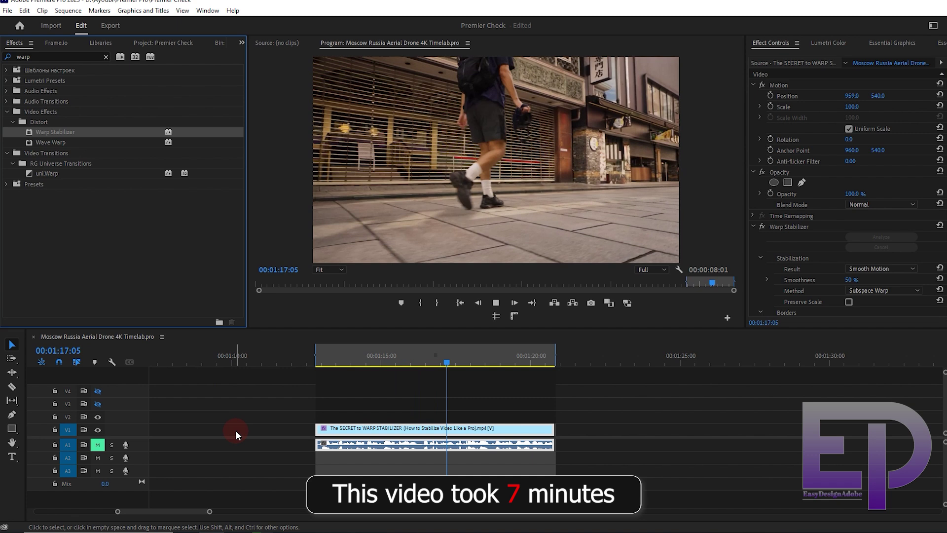
{"action": "key", "text": "space"}
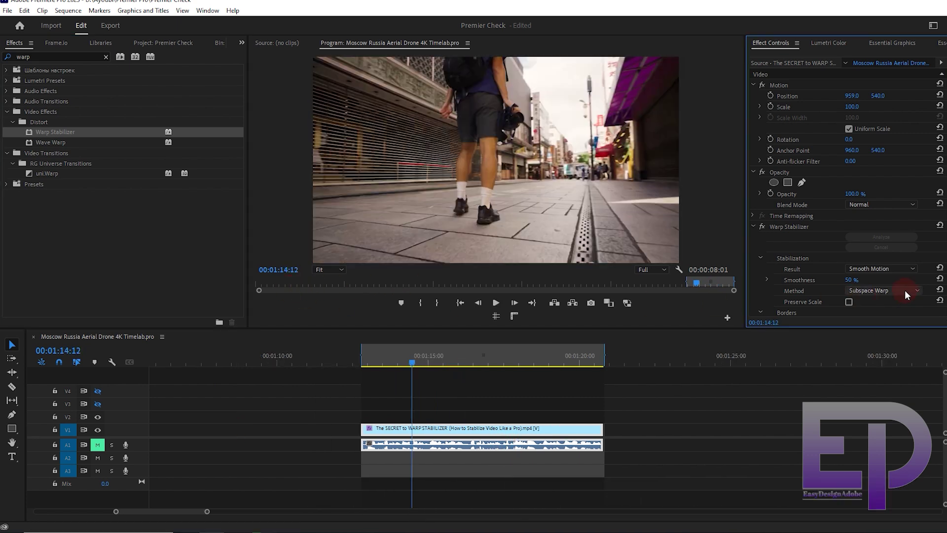
{"action": "left_click", "coordinate": [906, 290]}
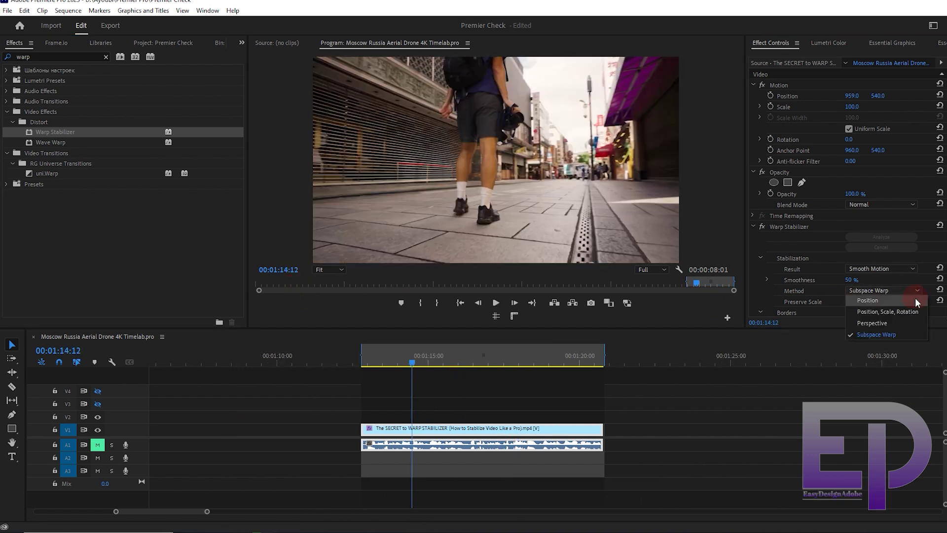
{"action": "left_click", "coordinate": [905, 323]}
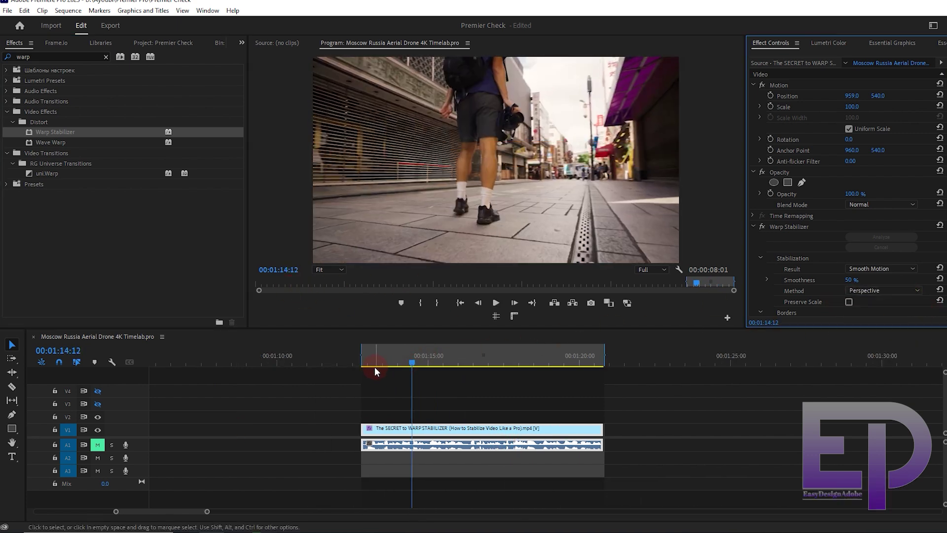
{"action": "key", "text": "space"}
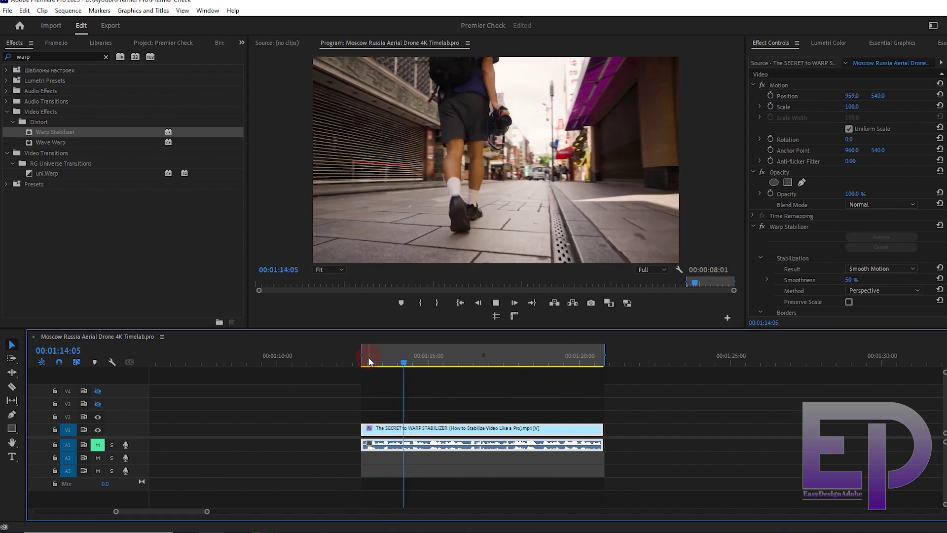
{"action": "key", "text": "space"}
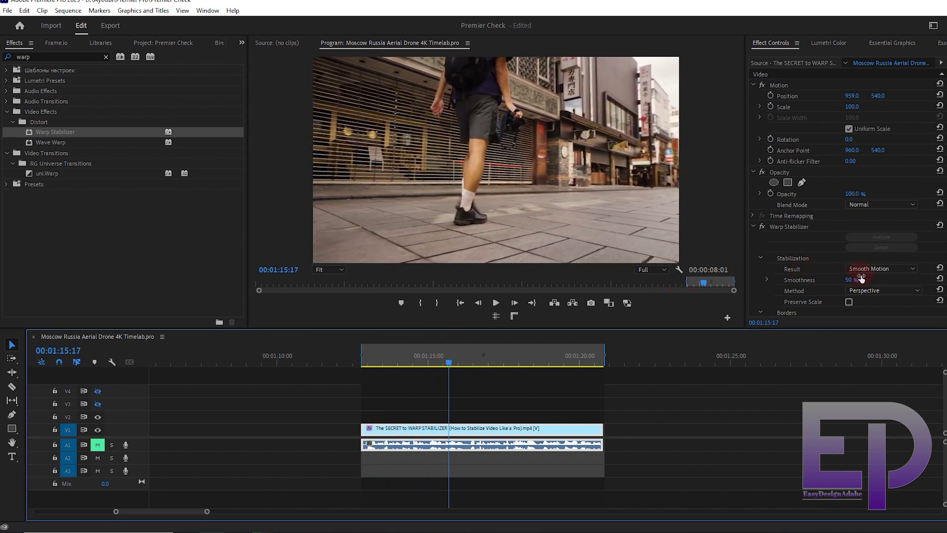
{"action": "left_click", "coordinate": [867, 289]}
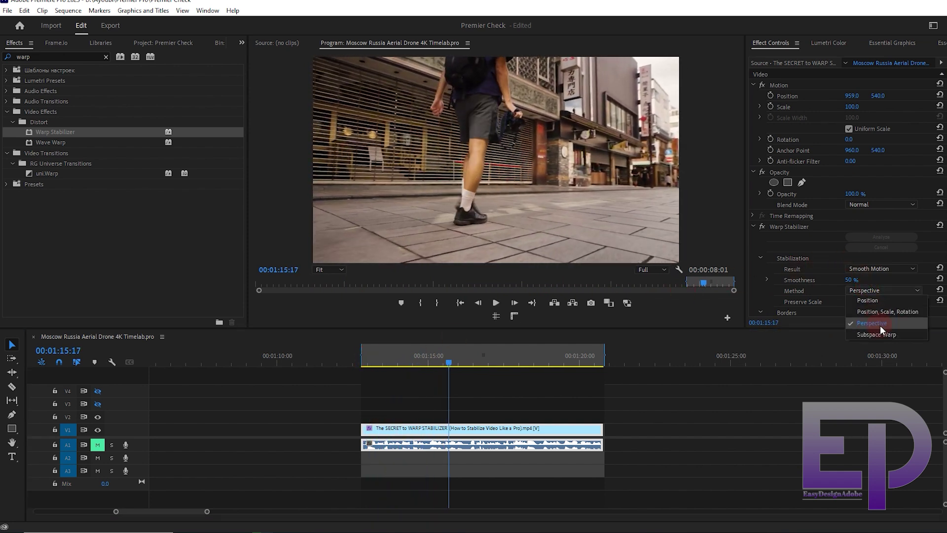
{"action": "left_click", "coordinate": [877, 335]}
Step: Try Smoothness 70, preview it, then reset Smoothness to 50% and reach for the Sequence menu
{"action": "left_click", "coordinate": [854, 281]}
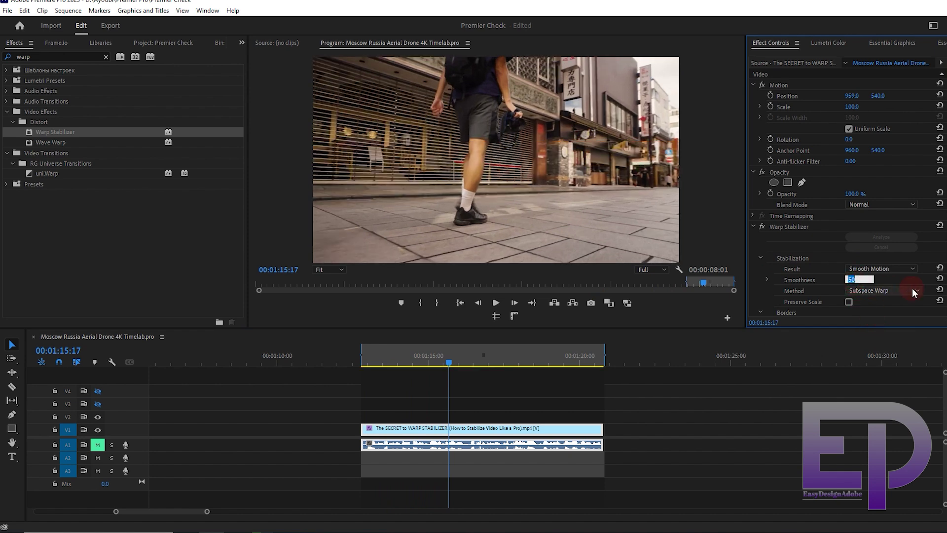
{"action": "type", "text": "70"}
{"action": "left_click", "coordinate": [912, 288]}
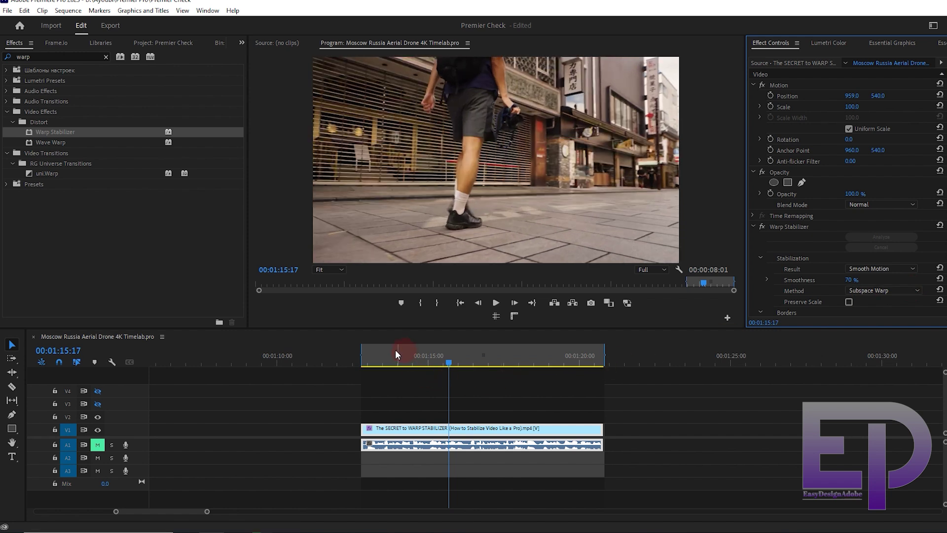
{"action": "left_click_drag", "start_coordinate": [396, 349], "coordinate": [365, 355]}
{"action": "key", "text": "space"}
{"action": "left_click", "coordinate": [393, 387]}
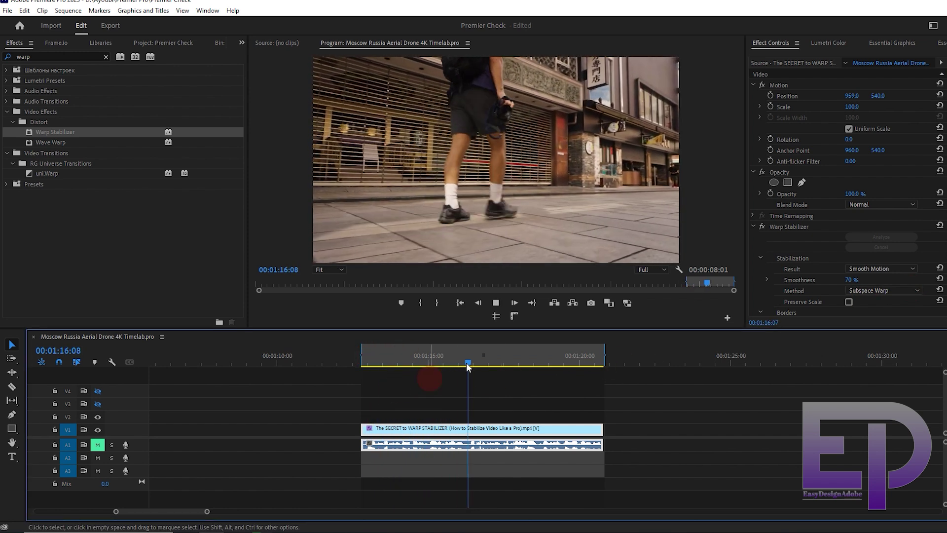
{"action": "left_click", "coordinate": [872, 256]}
{"action": "left_click", "coordinate": [939, 280]}
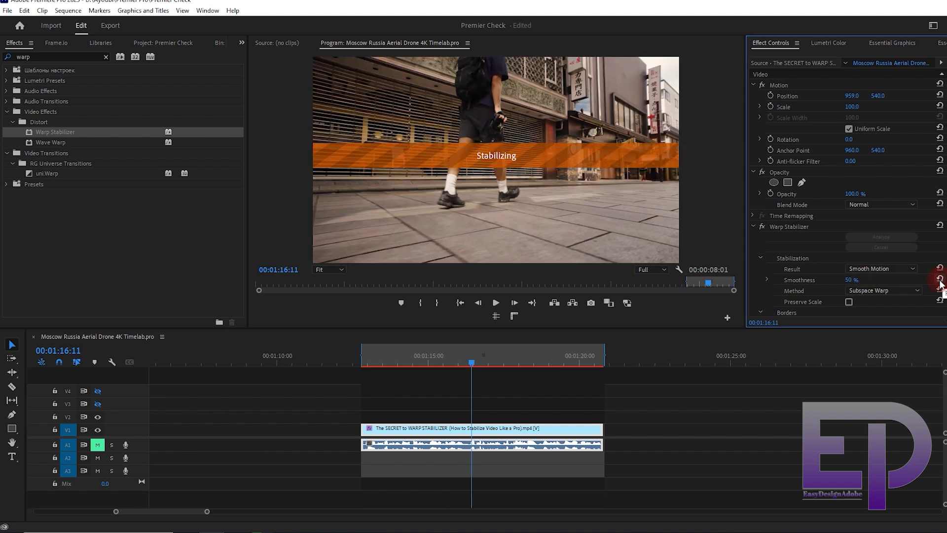
{"action": "left_click", "coordinate": [74, 10]}
Step: Render the sequence In to Out for smooth playback of the stabilized clip
{"action": "left_click", "coordinate": [93, 47]}
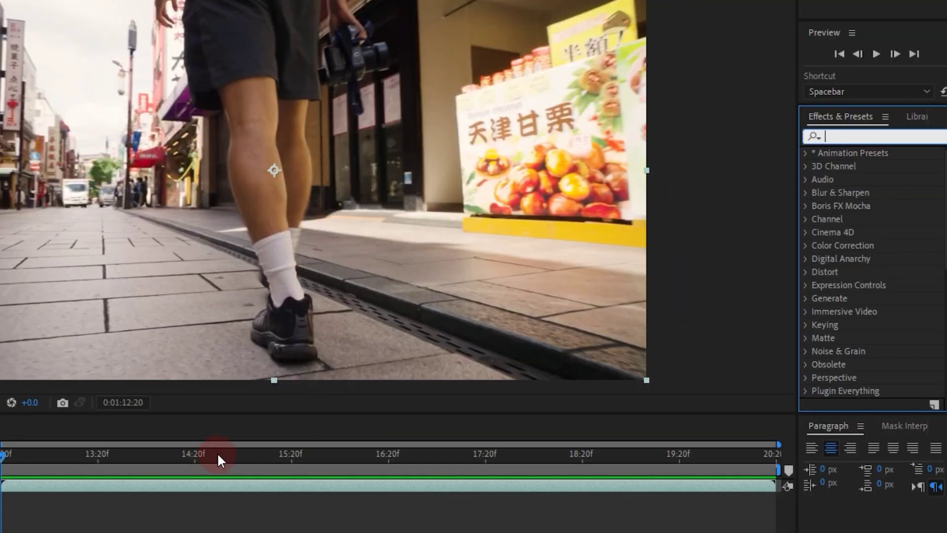
{"action": "type", "text": "wa"}
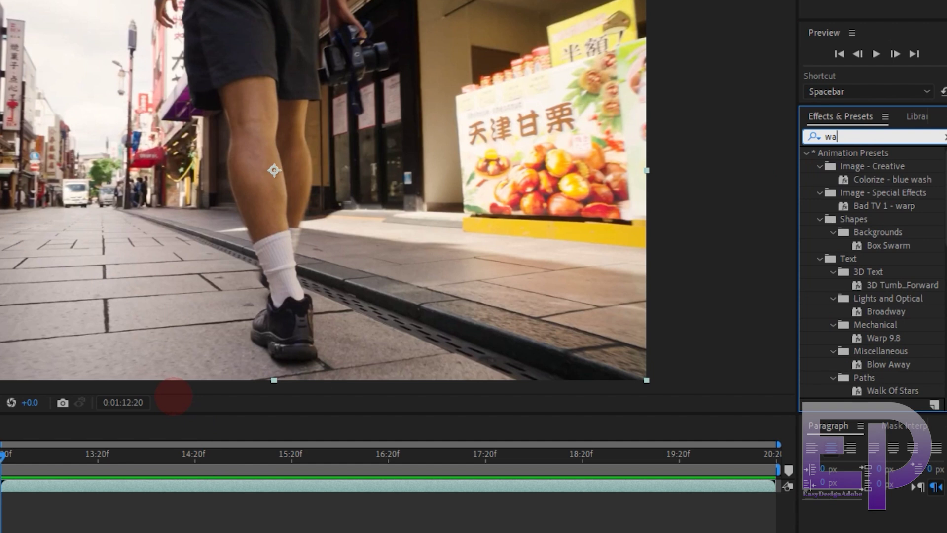
{"action": "type", "text": "rp"}
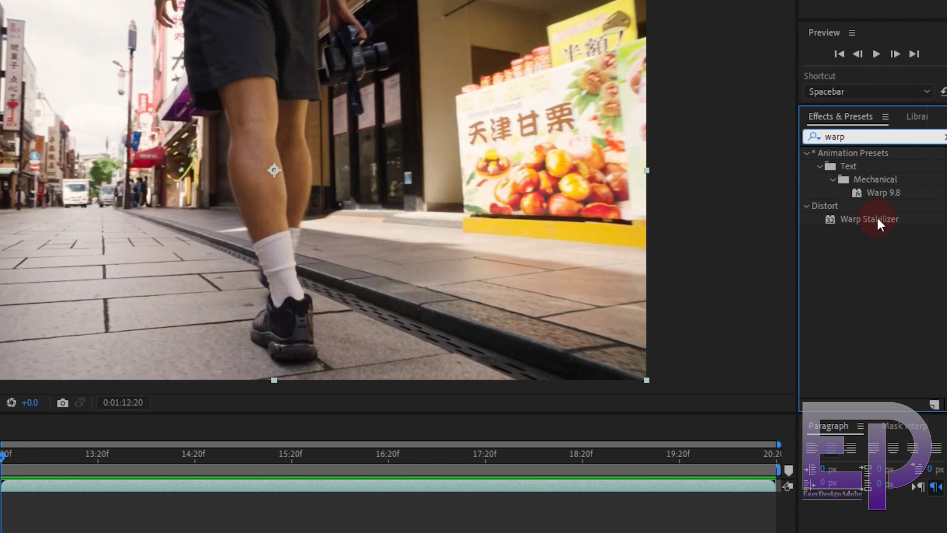
Step: Drop Warp Stabilizer on the clip layer, keep the default Framing, and play the result
{"action": "left_click_drag", "start_coordinate": [877, 216], "coordinate": [339, 485]}
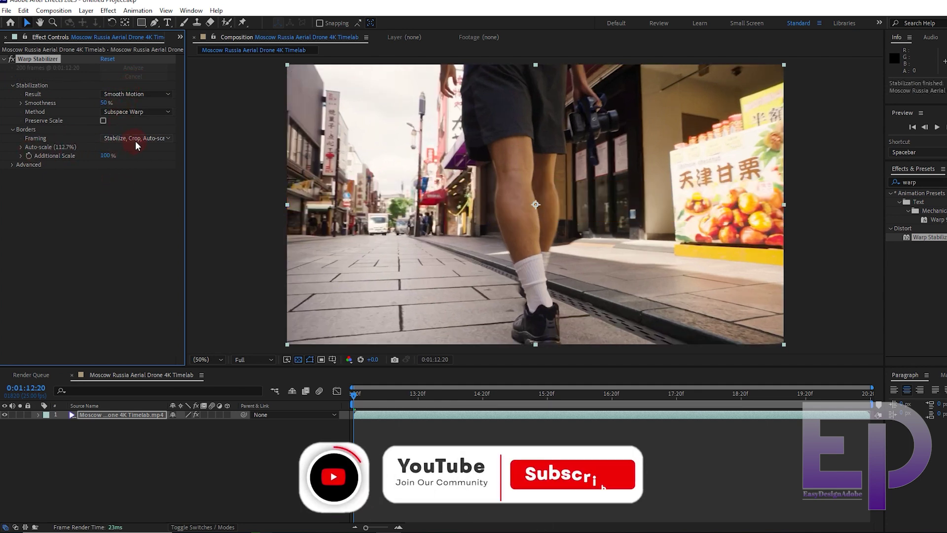
{"action": "left_click", "coordinate": [135, 139]}
{"action": "left_click", "coordinate": [115, 222]}
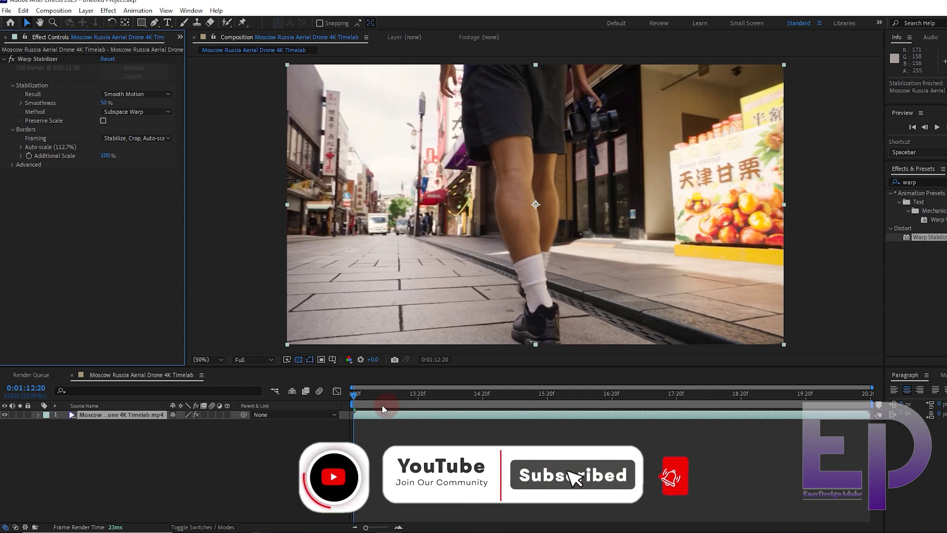
{"action": "key", "text": "space"}
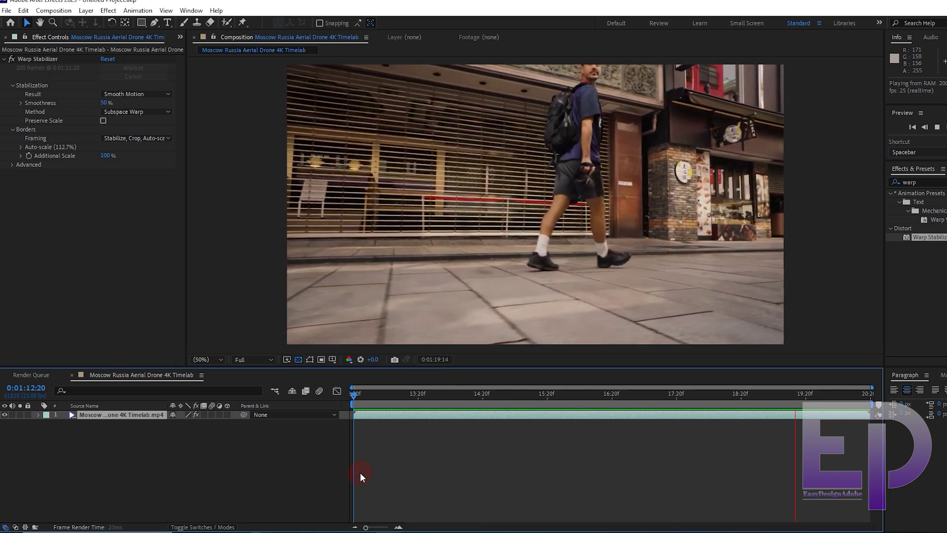
Step: Scrub the clip, set Smoothness to 30%, and play back the re-stabilized footage
{"action": "left_click", "coordinate": [432, 390]}
{"action": "mouse_move", "coordinate": [431, 392]}
{"action": "left_mouse_down"}
{"action": "mouse_move", "coordinate": [355, 402]}
{"action": "mouse_move", "coordinate": [518, 403]}
{"action": "left_mouse_up"}
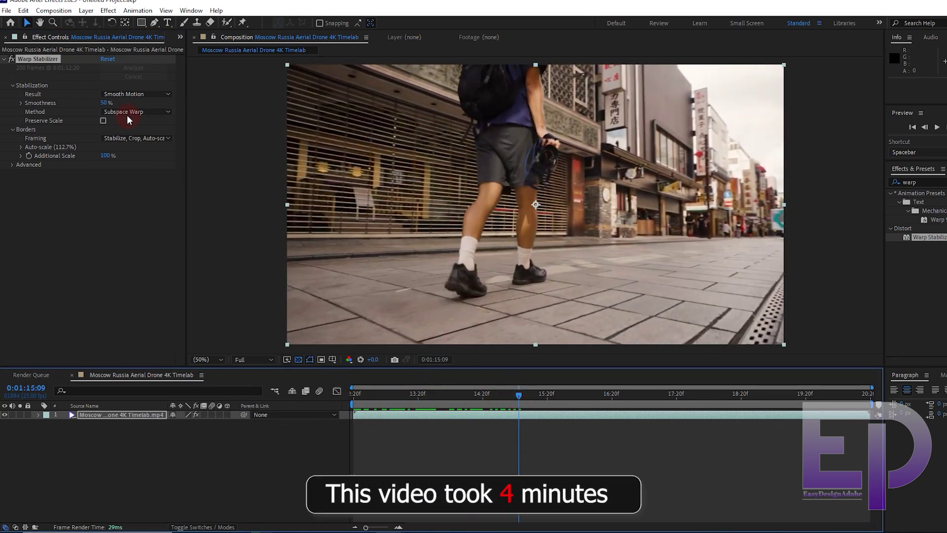
{"action": "left_click", "coordinate": [111, 104]}
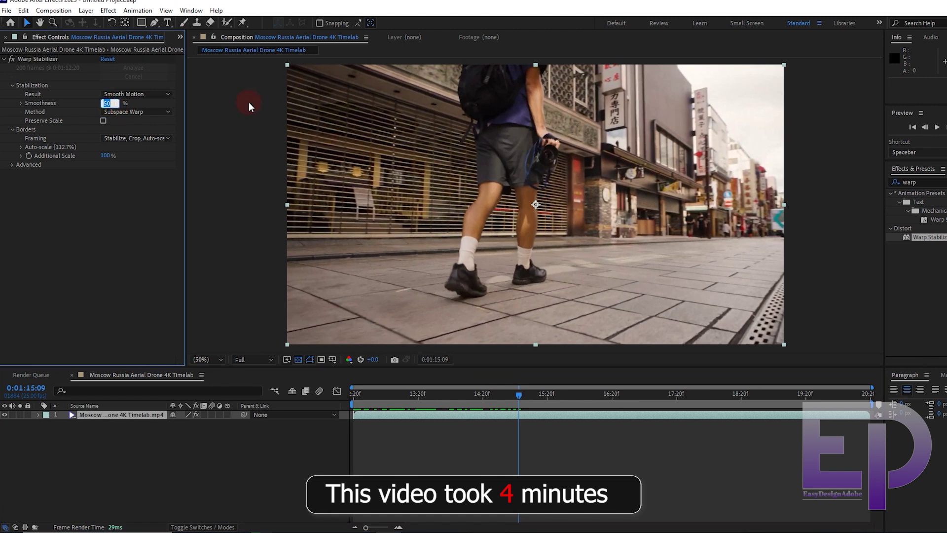
{"action": "type", "text": "30"}
{"action": "key", "text": "Return"}
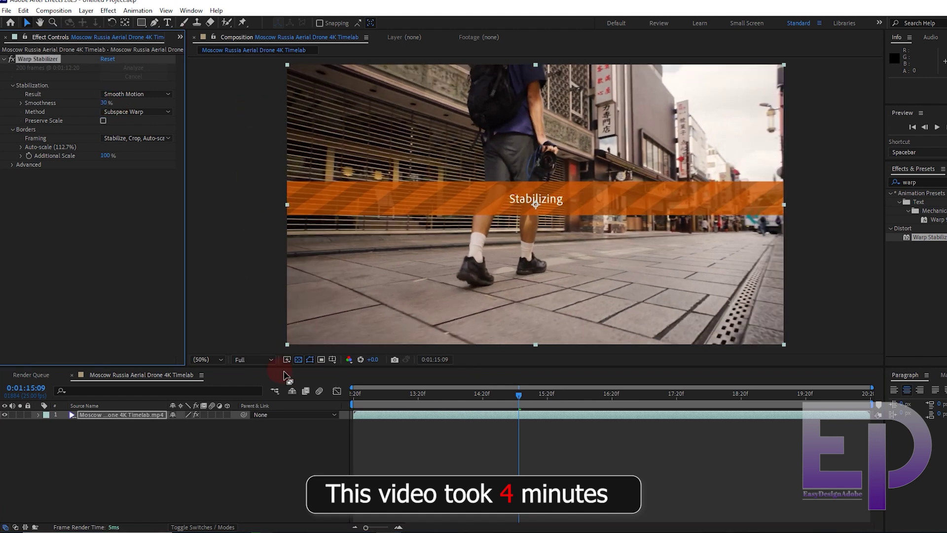
{"action": "key", "text": "space"}
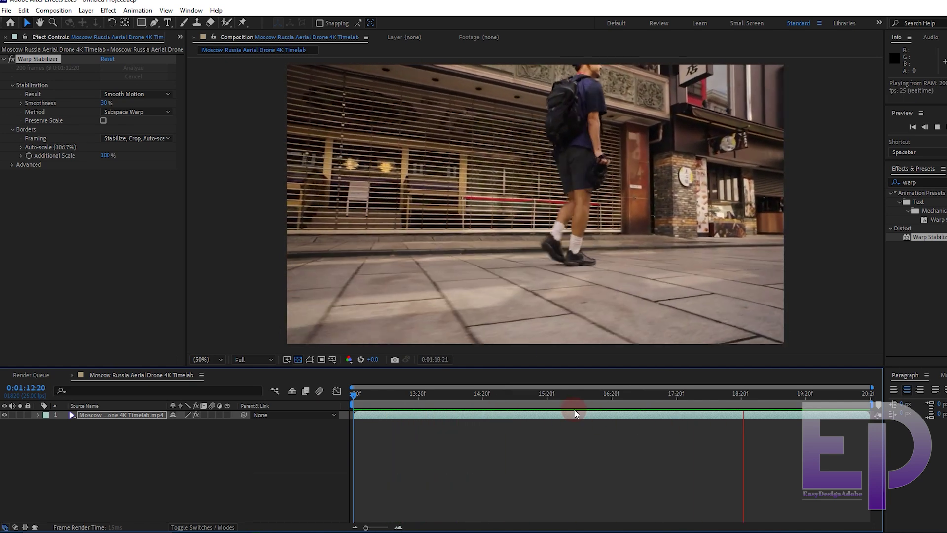
{"action": "key", "text": "space"}
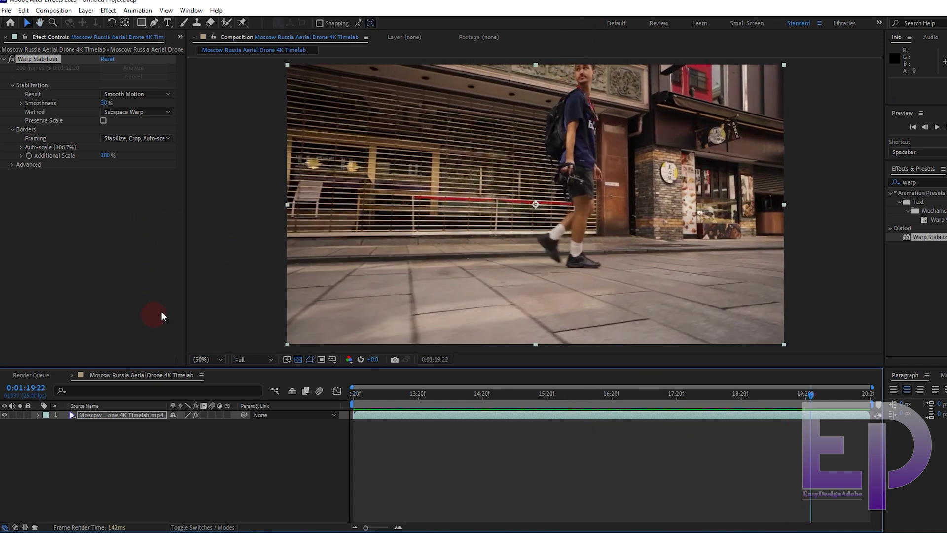
Step: Toggle the Warp Stabilizer fx switch to compare the clip with and without stabilization
{"action": "left_click", "coordinate": [13, 59]}
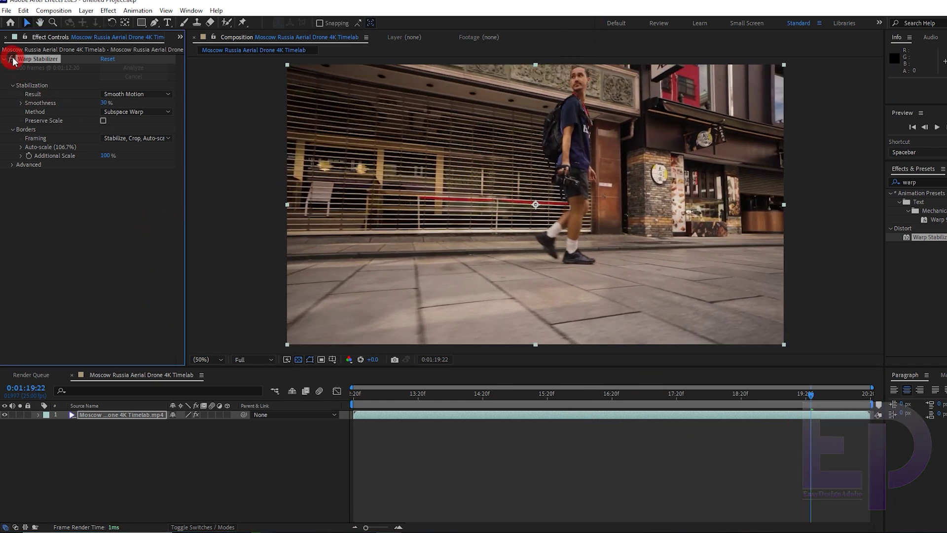
{"action": "left_click", "coordinate": [12, 59]}
{"action": "left_click", "coordinate": [12, 60]}
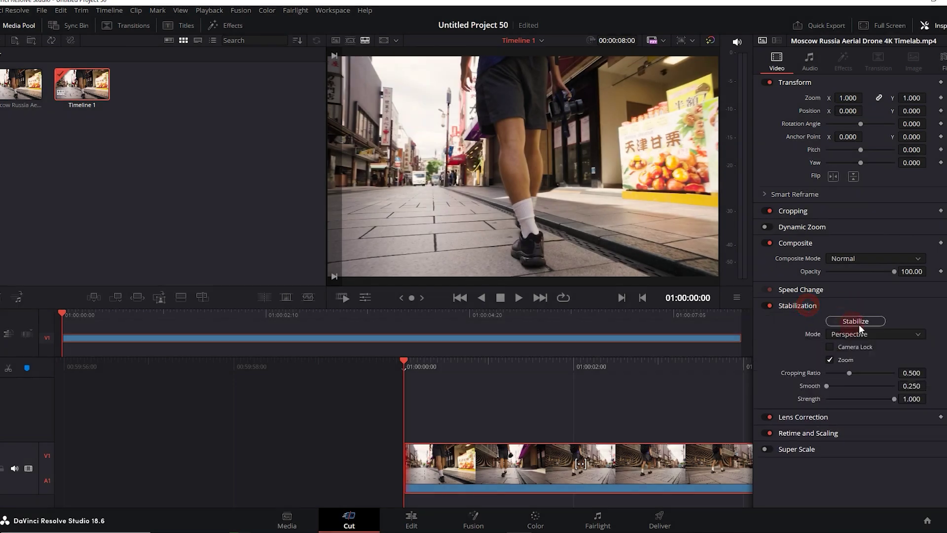
Step: Raise the Smooth value in the Inspector's Stabilization, run Stabilize, and play the result
{"action": "left_click", "coordinate": [860, 323]}
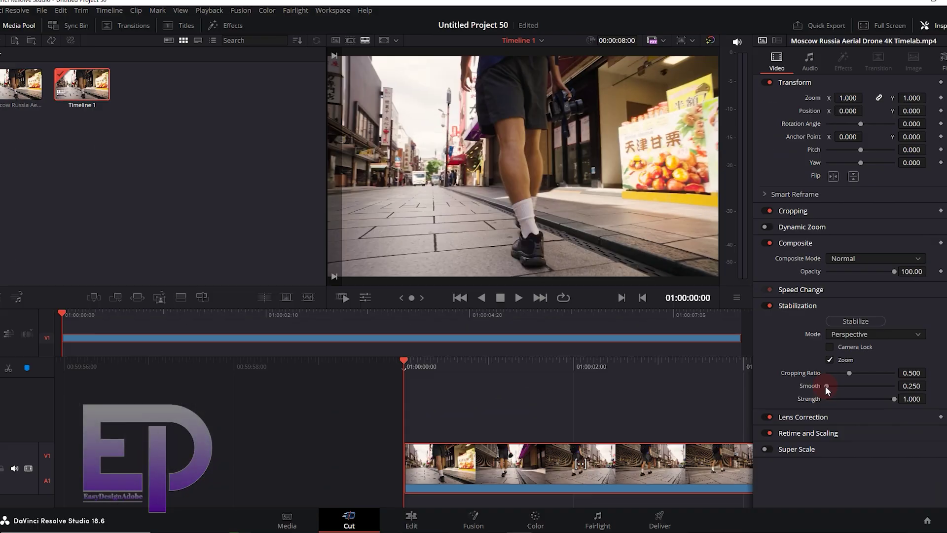
{"action": "left_click_drag", "start_coordinate": [853, 388], "coordinate": [865, 387]}
{"action": "left_click", "coordinate": [857, 322]}
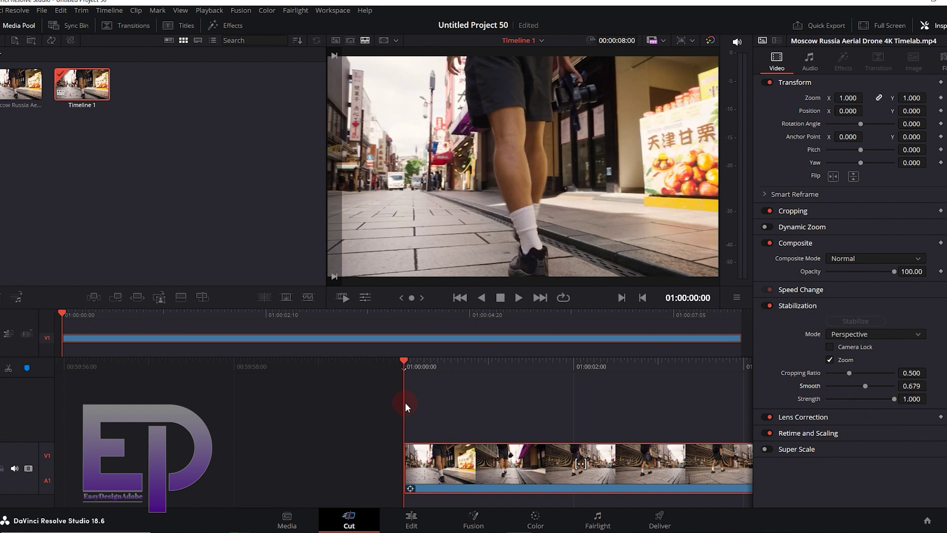
{"action": "key", "text": "space"}
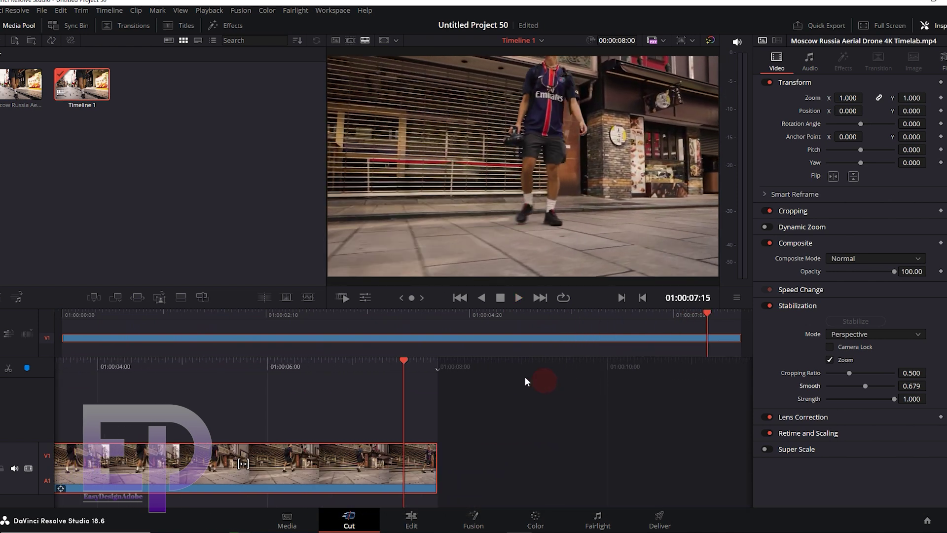
{"action": "mouse_move", "coordinate": [541, 381]}
{"action": "left_mouse_down"}
{"action": "mouse_move", "coordinate": [289, 377]}
{"action": "mouse_move", "coordinate": [126, 408]}
{"action": "left_mouse_up"}
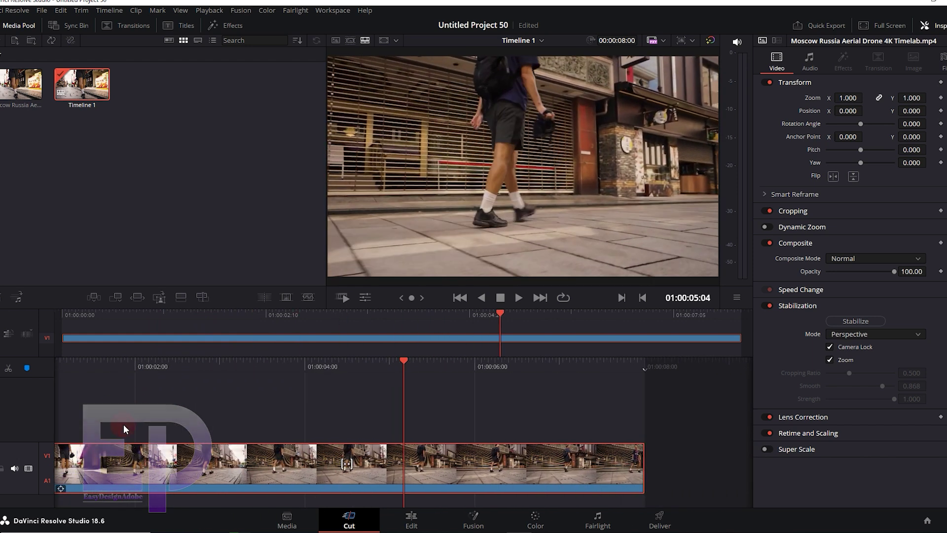